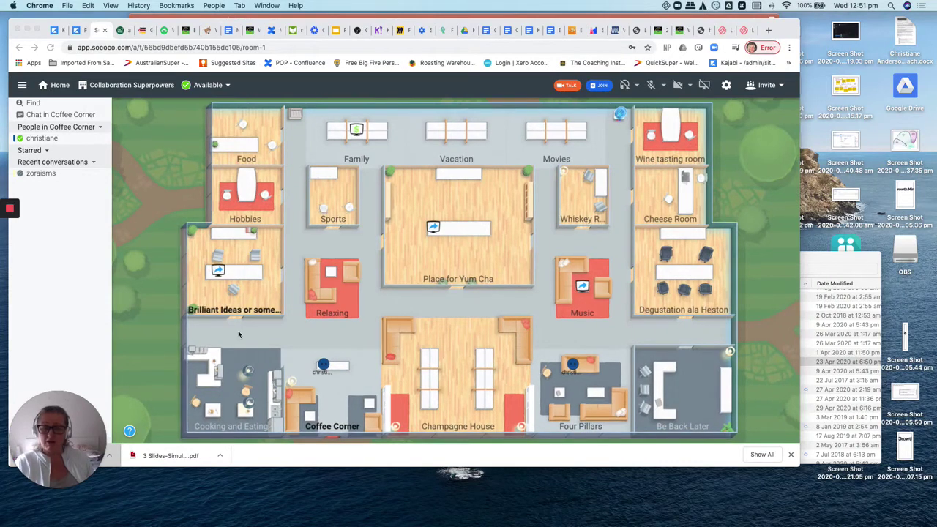
- Walk the avatar from Coffee Corner through Relaxing into the Degustation ala Heston room
click(350, 344)
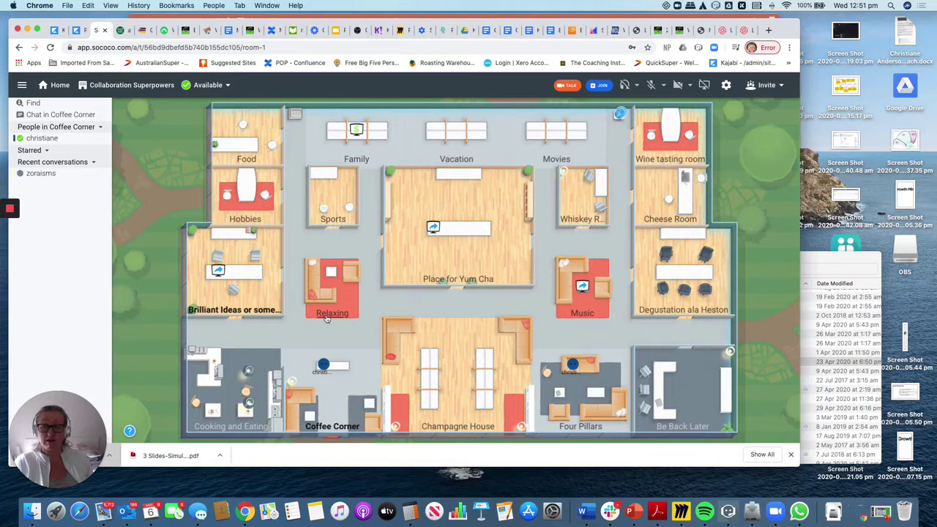
click(327, 316)
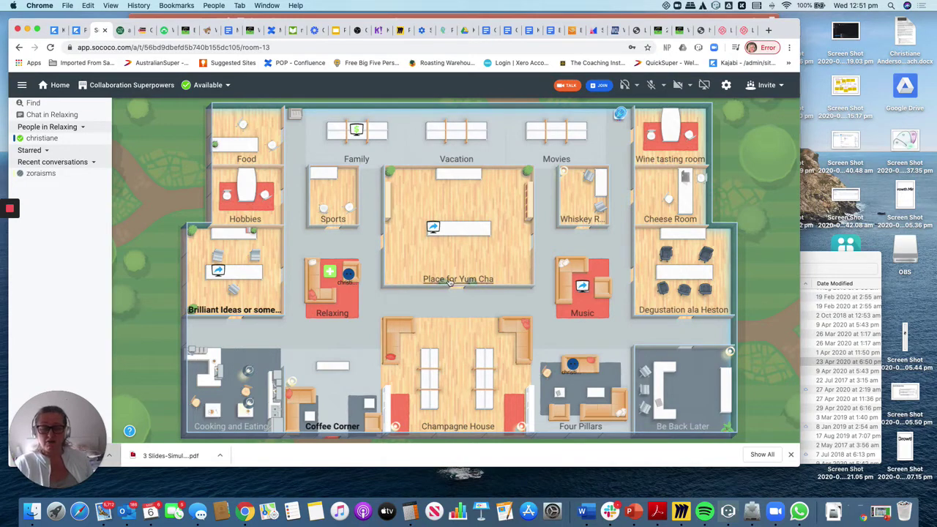
click(669, 312)
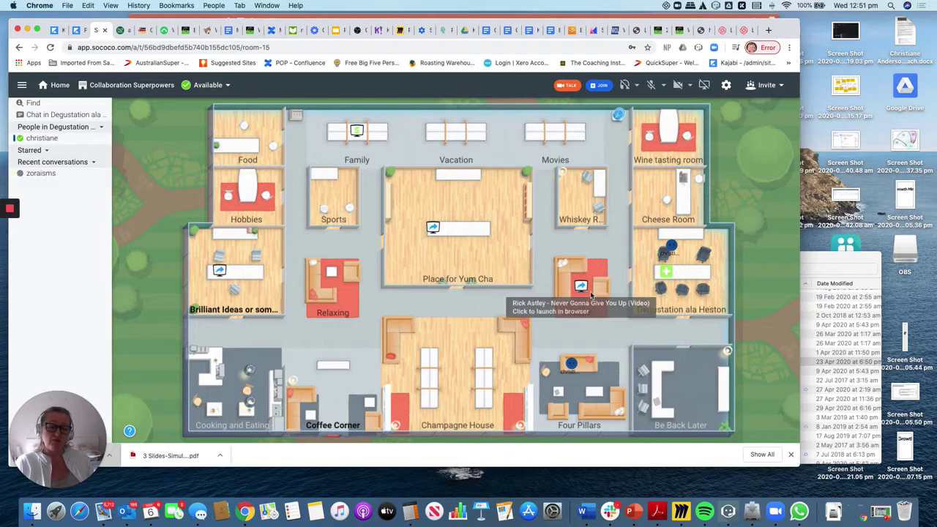
click(599, 307)
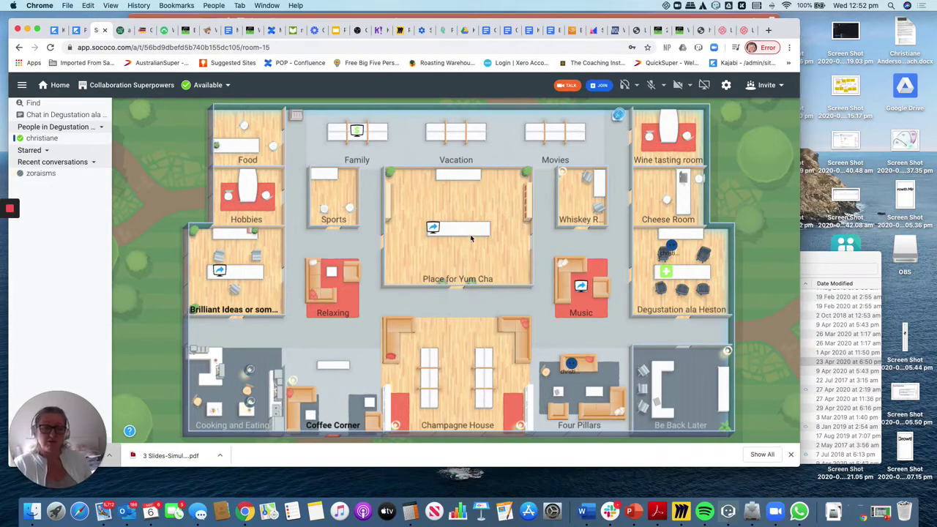
right_click(511, 269)
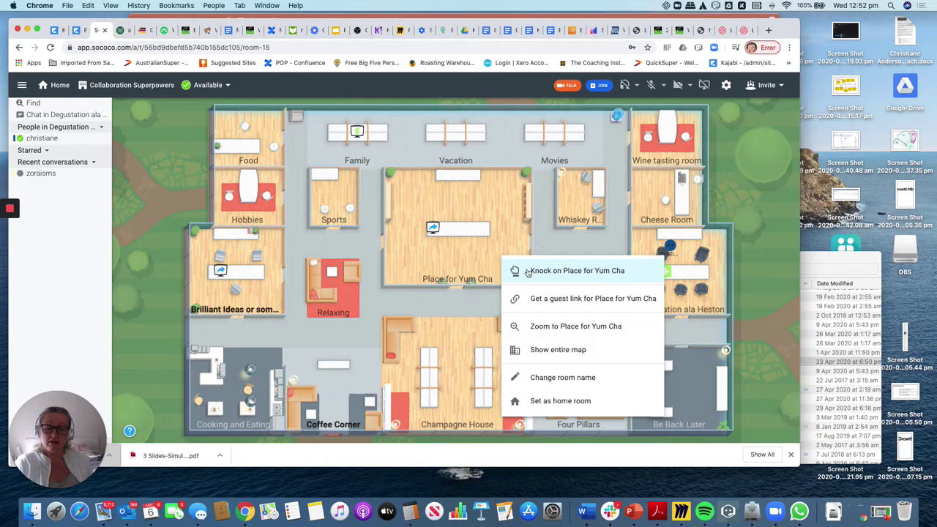
click(554, 249)
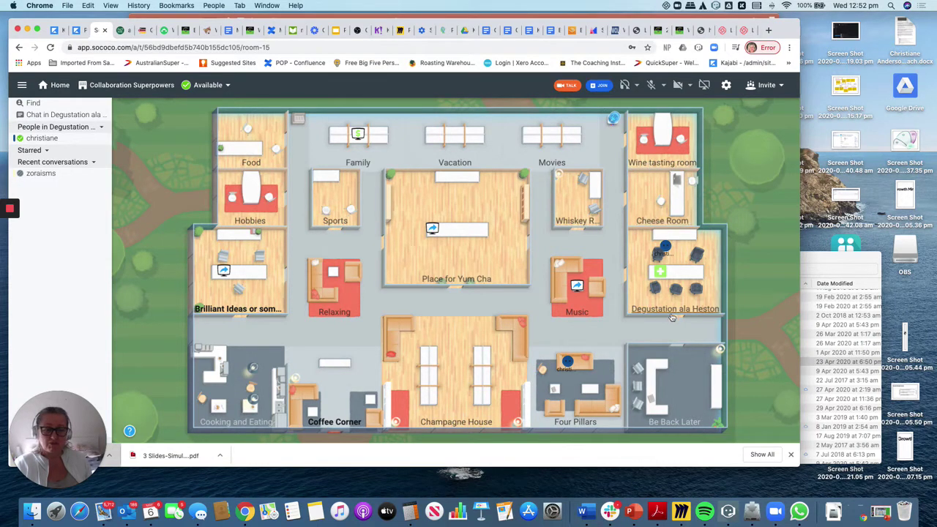
- Open the Change room name dialog for Place for Yum Cha and enter 'Innovation Dojo'
right_click(454, 284)
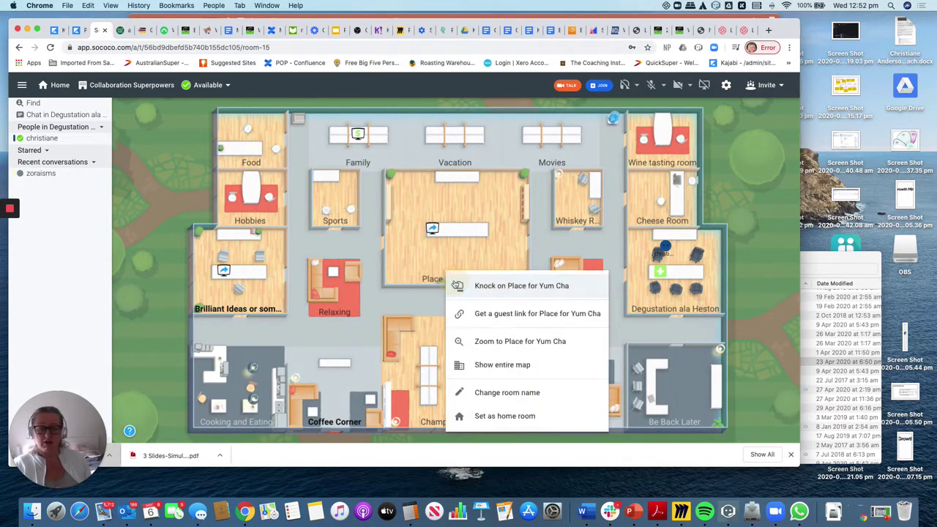
click(505, 392)
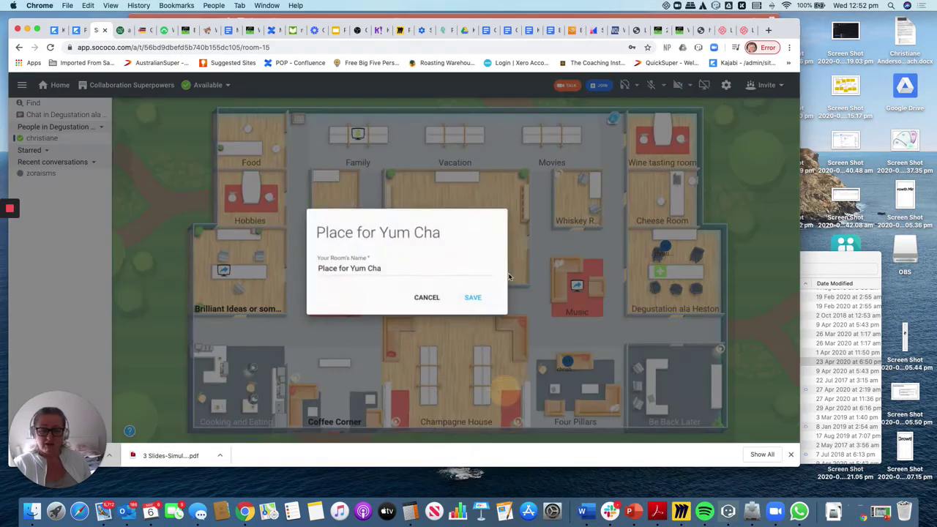
triple_click(403, 265)
text(Collag)
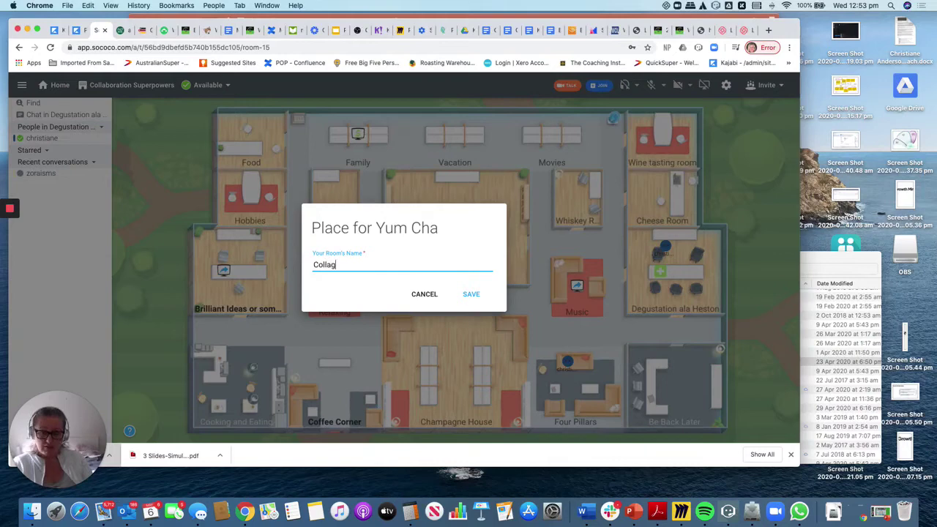
key(BackSpace)
key(BackSpace)
key(BackSpace)
text(Innov)
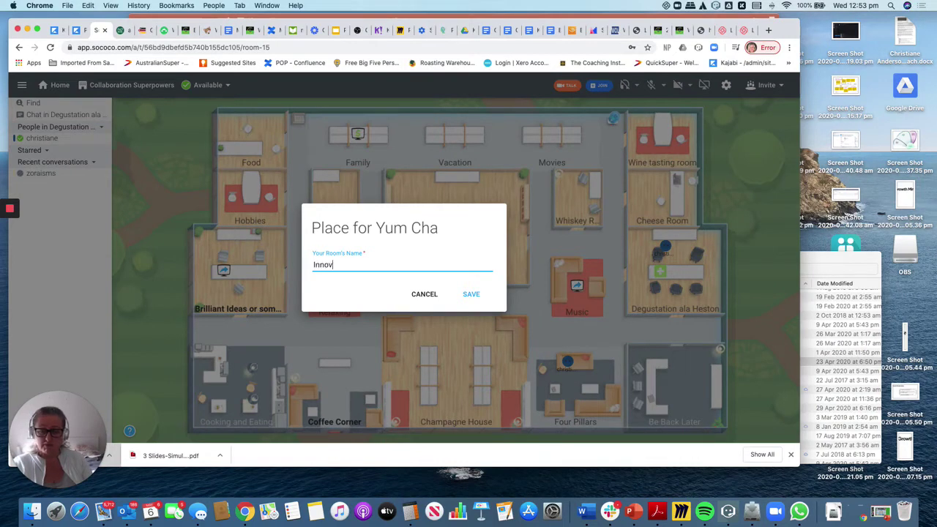
text(ation)
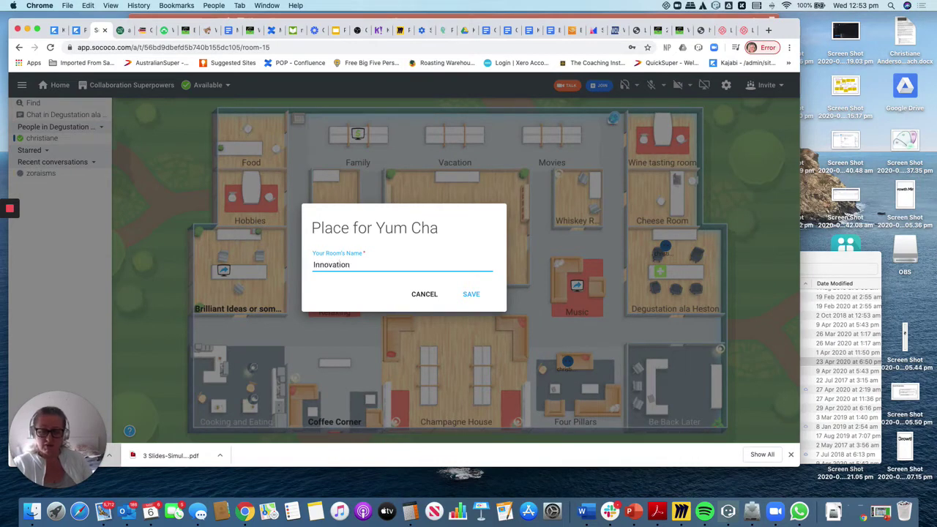
text(EDge)
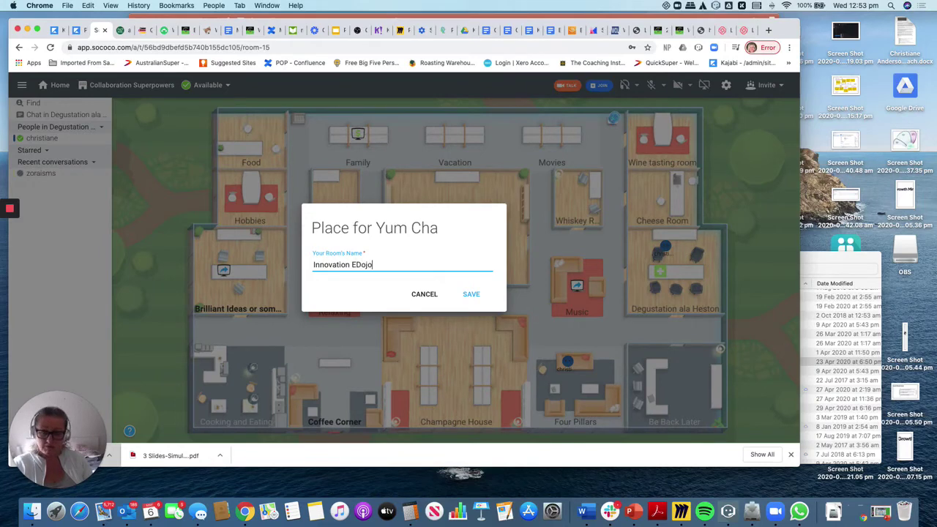
key(BackSpace)
key(BackSpace)
key(BackSpace)
key(BackSpace)
text(Dojo)
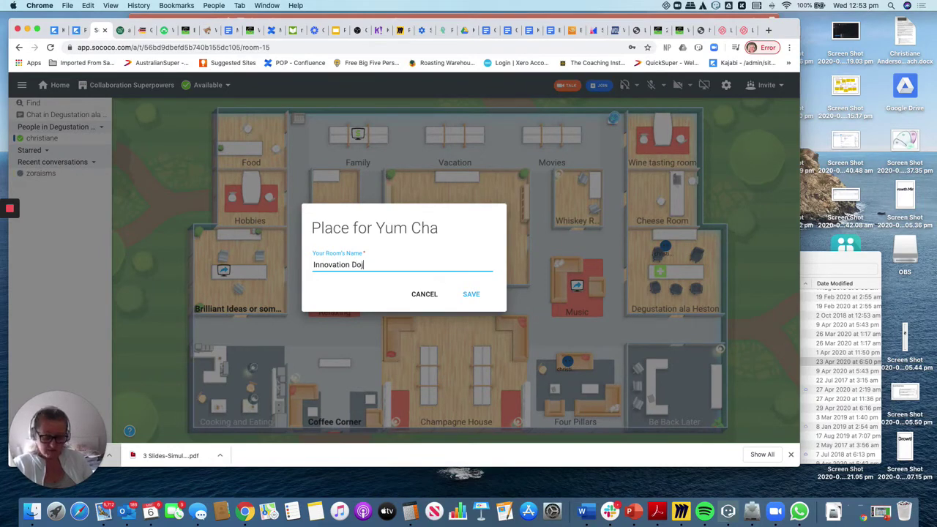
- Save the rename so the map labels the room Innovation Dojo
click(466, 294)
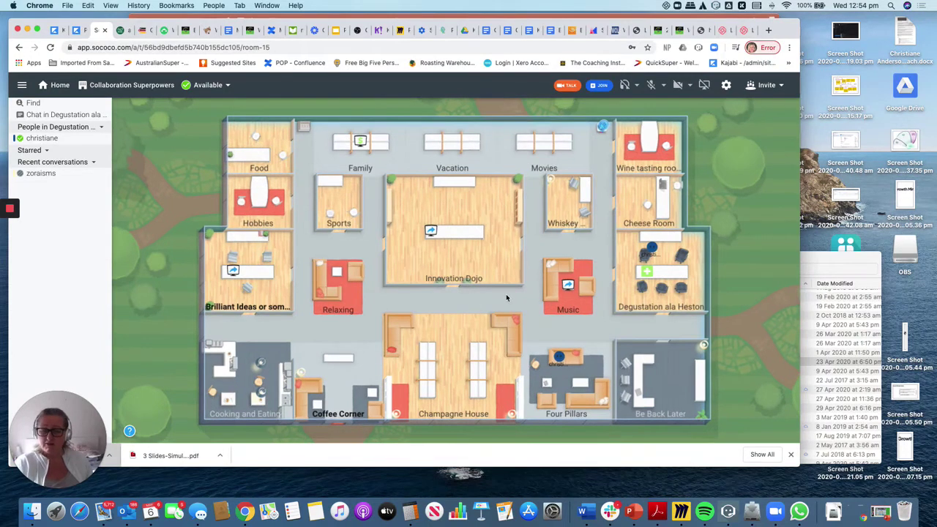
- Replace the Hobbies room name with 'Quiet Working' in the rename dialog and save
right_click(266, 231)
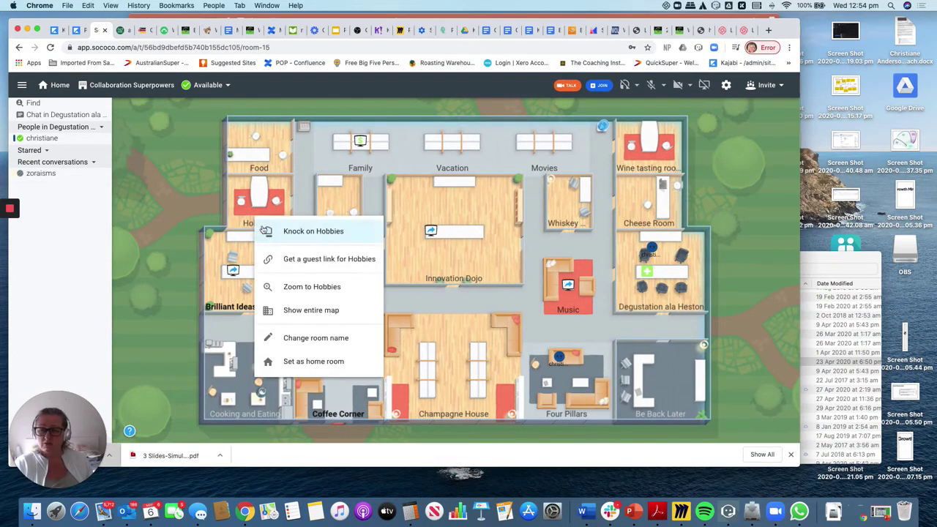
click(287, 337)
click(349, 266)
drag(344, 264, 291, 266)
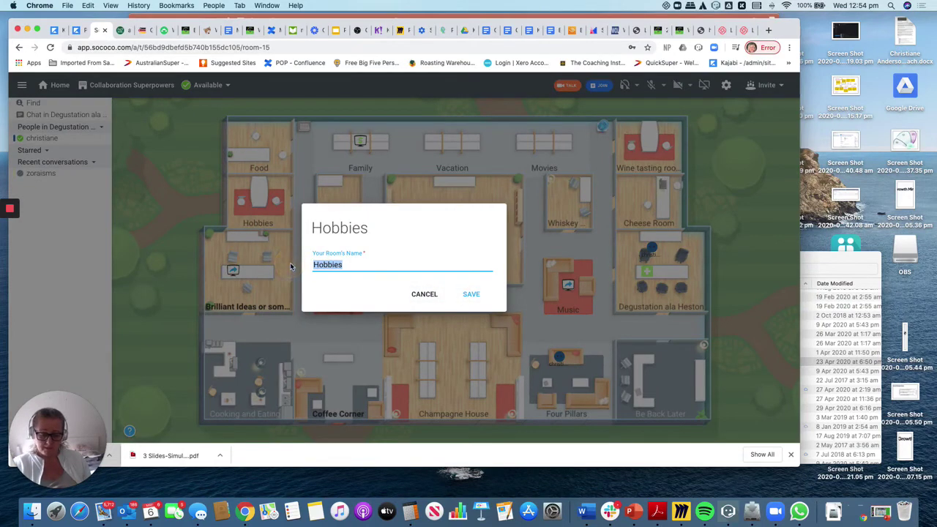
text(Quiet )
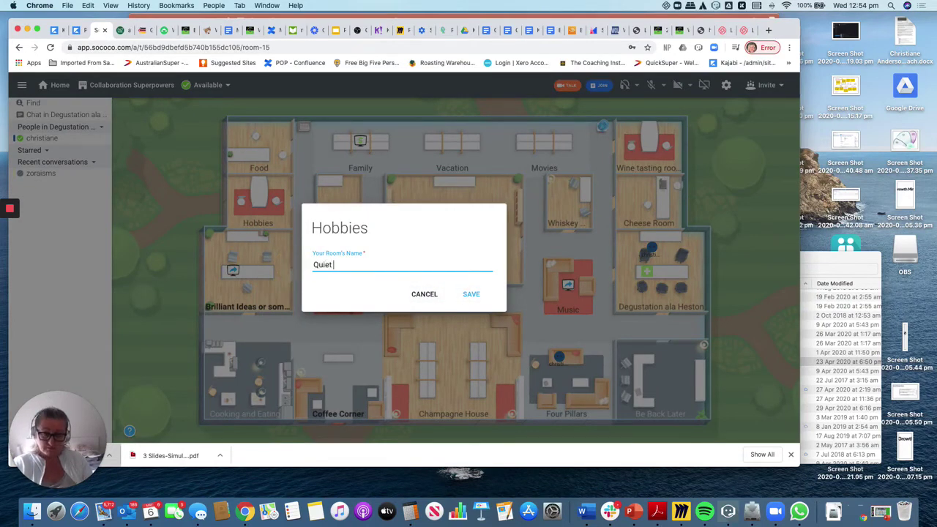
text(Working)
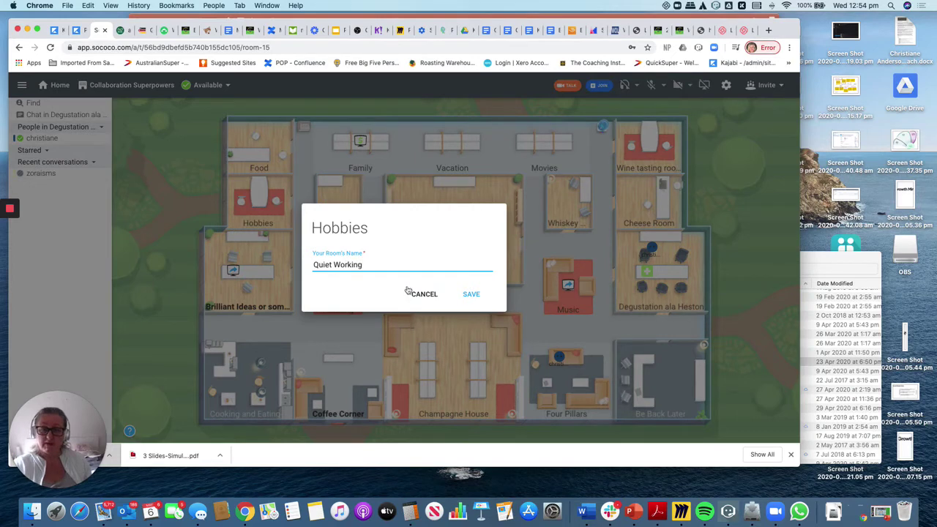
click(467, 294)
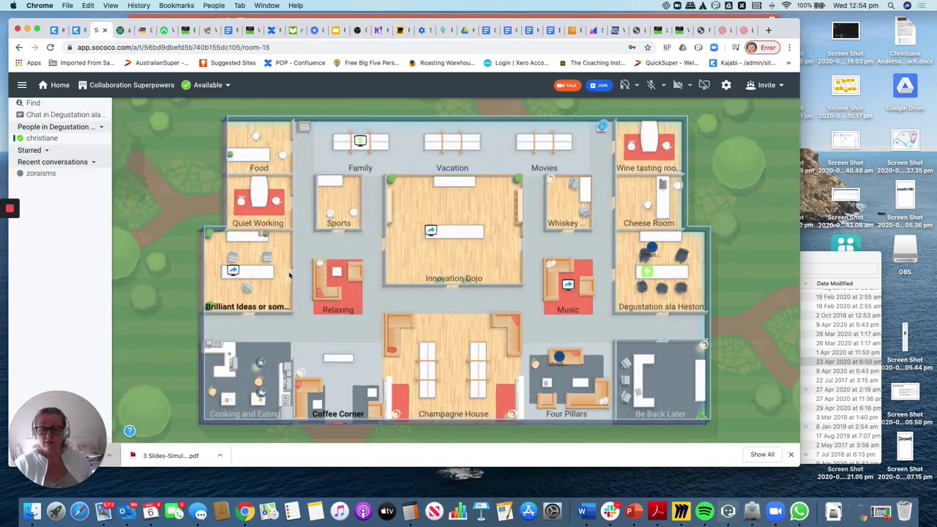